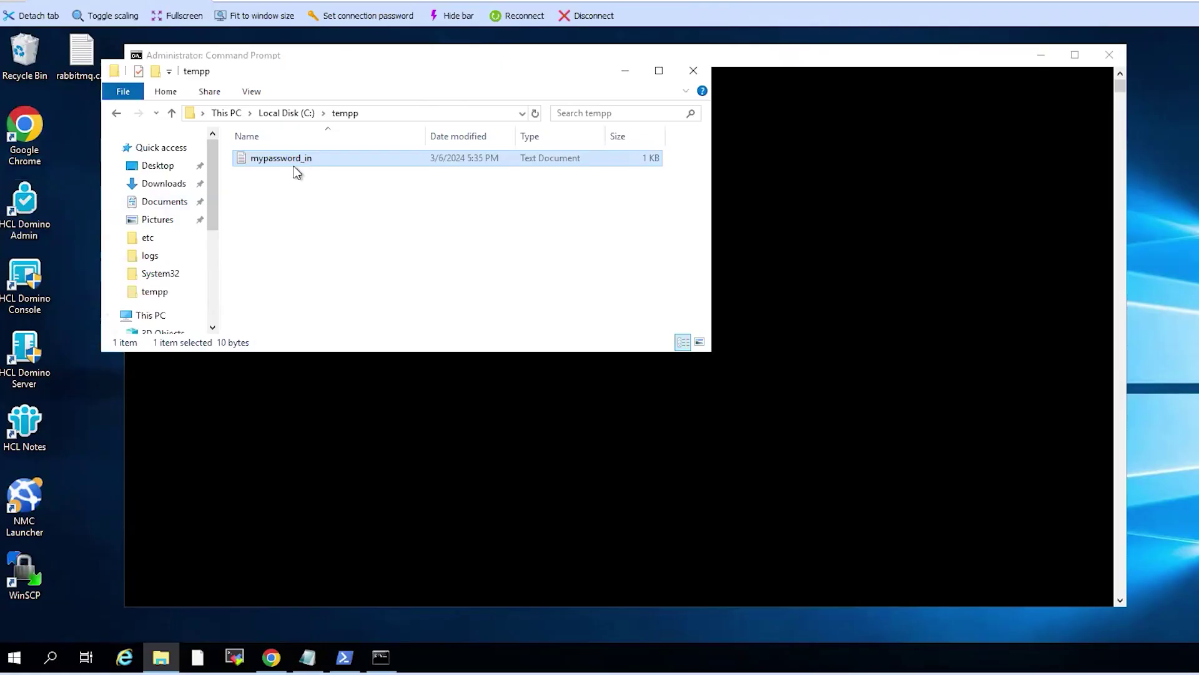
- Open mypassword_in from C:\tempp in Notepad and move Notepad aside to uncover Explorer
left_click(256, 165)
left_click(305, 177)
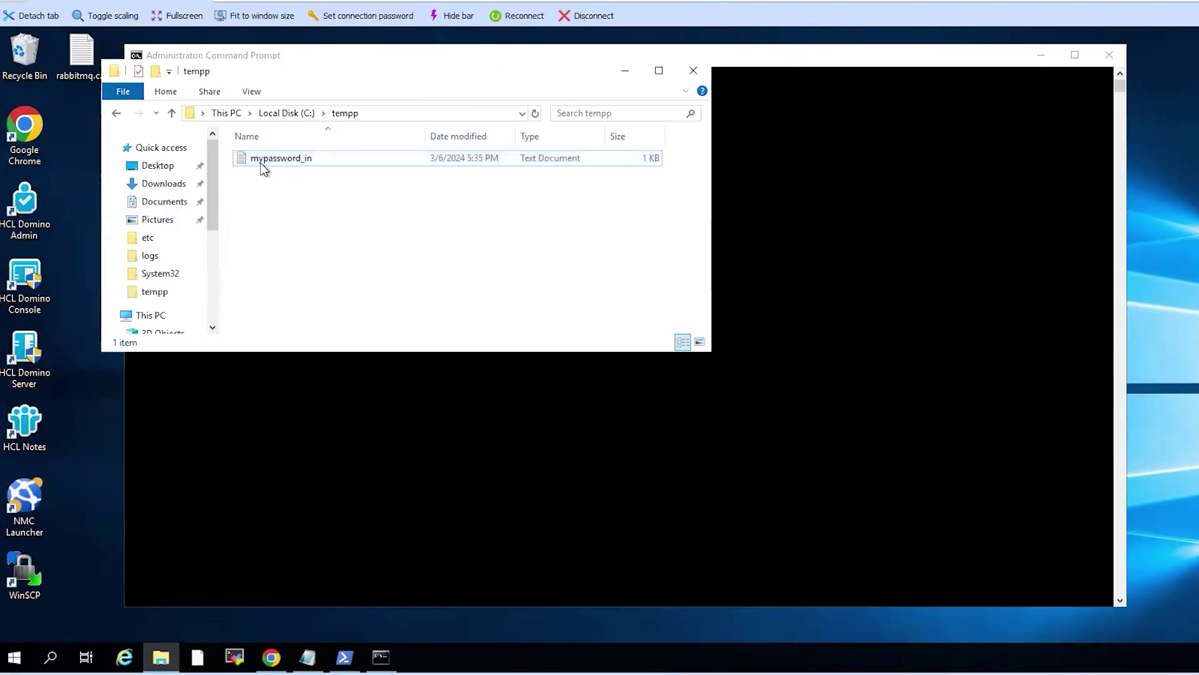
right_click(262, 158)
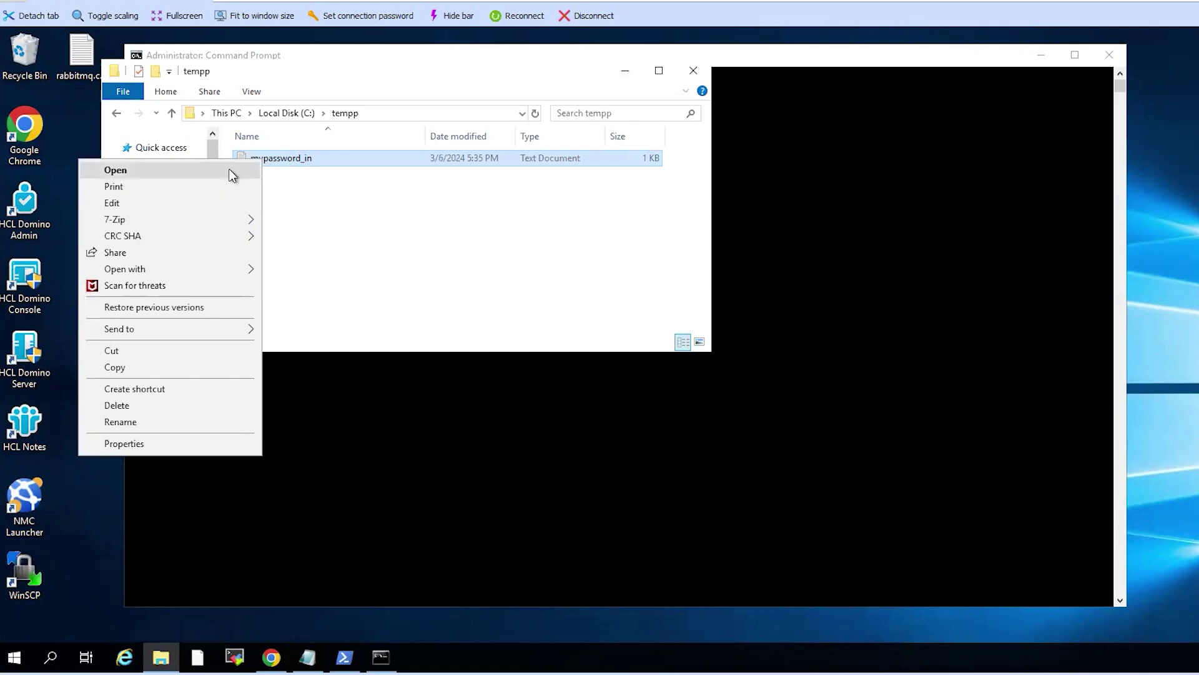
left_click(235, 170)
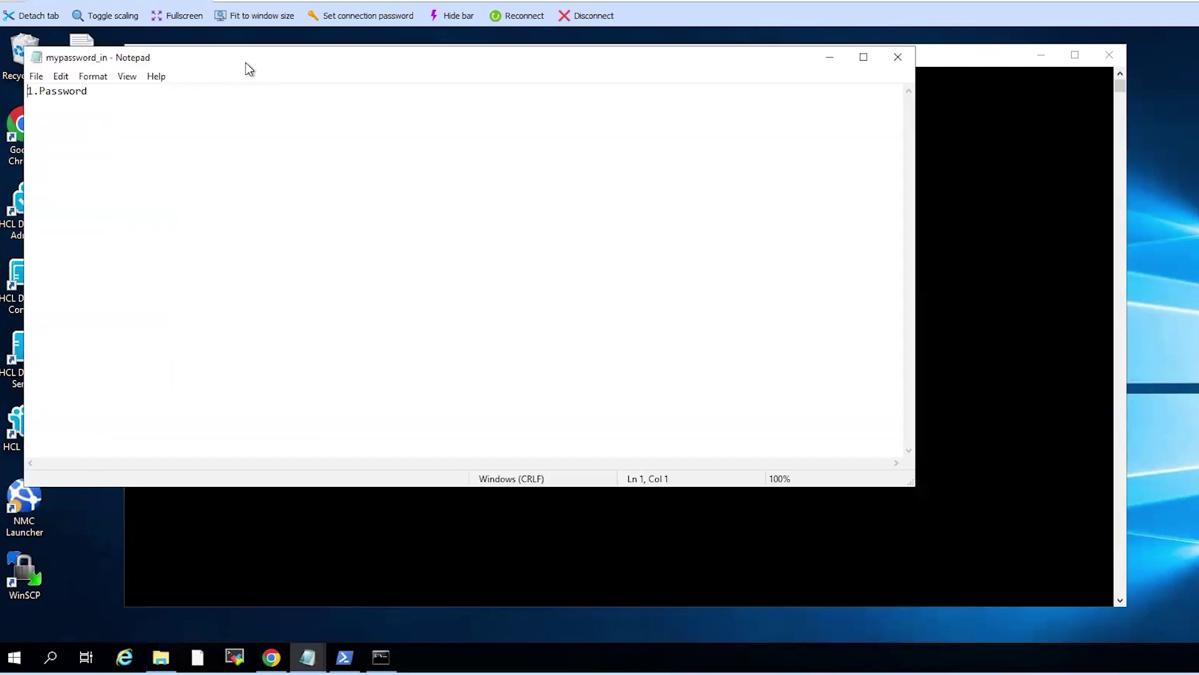
left_click_drag(246, 63, 430, 143)
- Encode C:\tempp\mypassword_in.txt into C:\tempp\mypassword_out.txt with certutil.exe -encode
type("c")
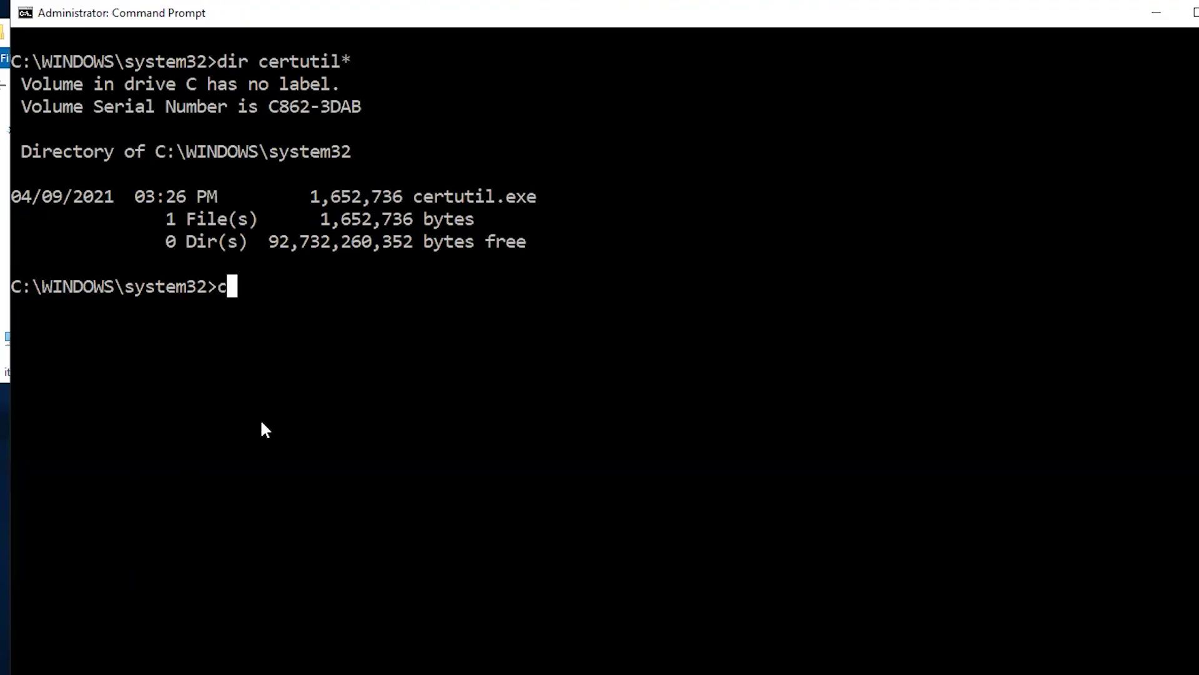
type("ertutil.exe")
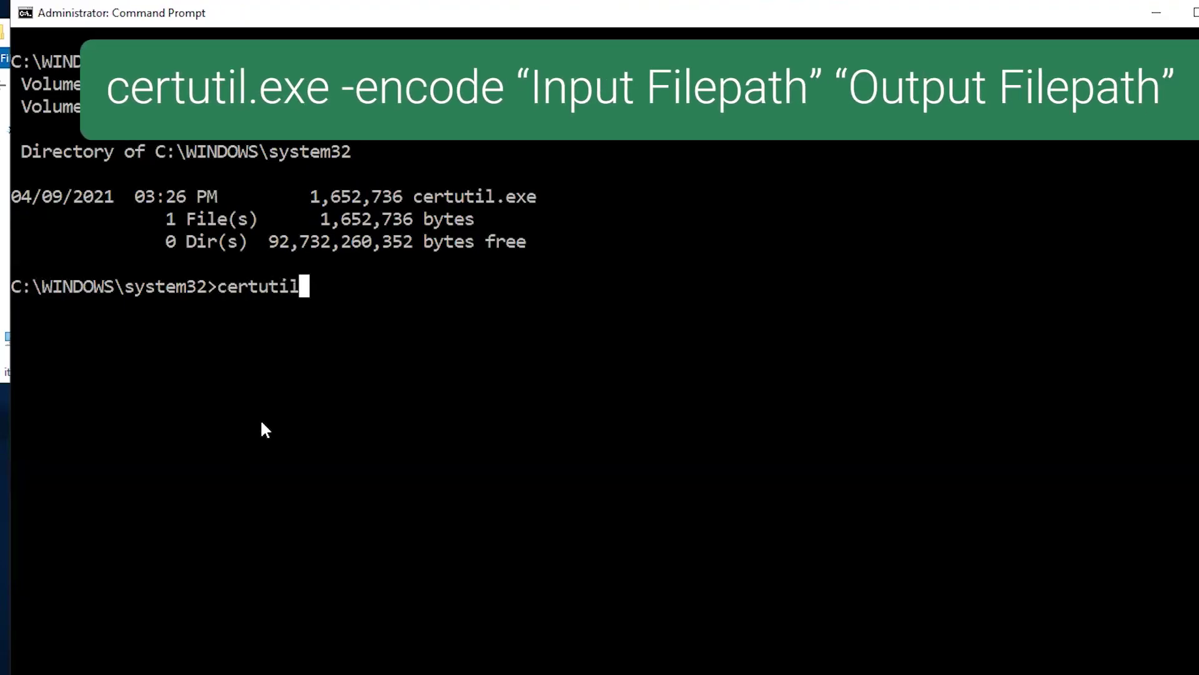
type(" -encode C:\\tempp\\mypassword_in.txt C:\\tempp\\mypassword_out")
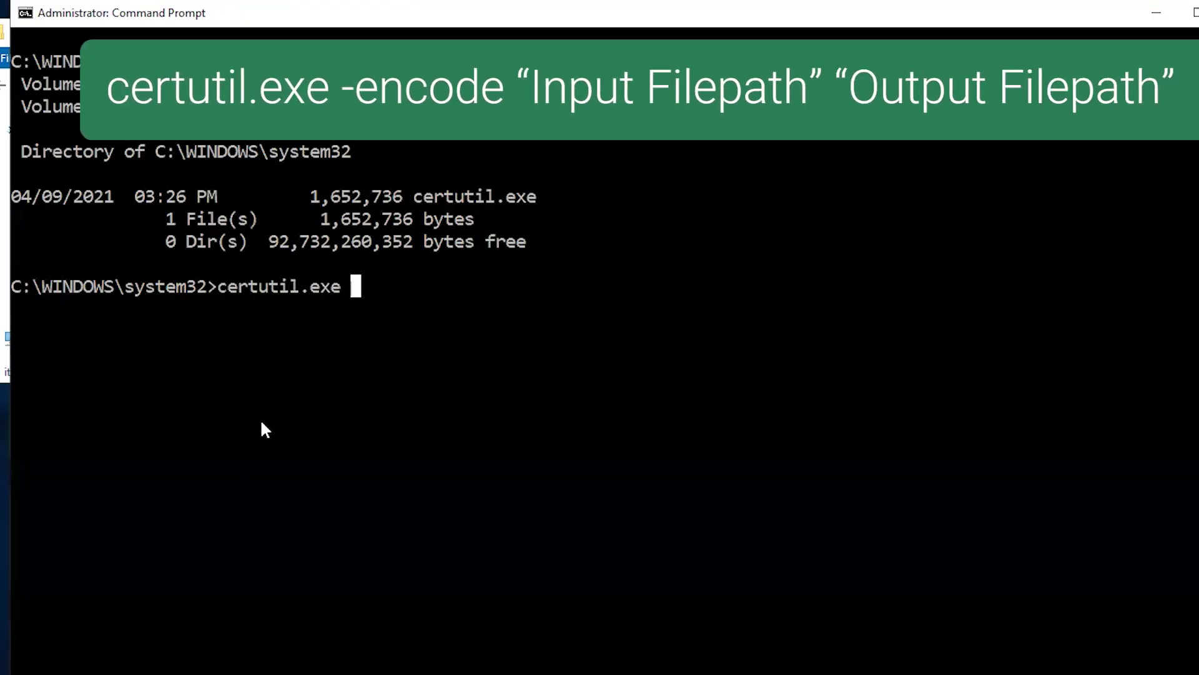
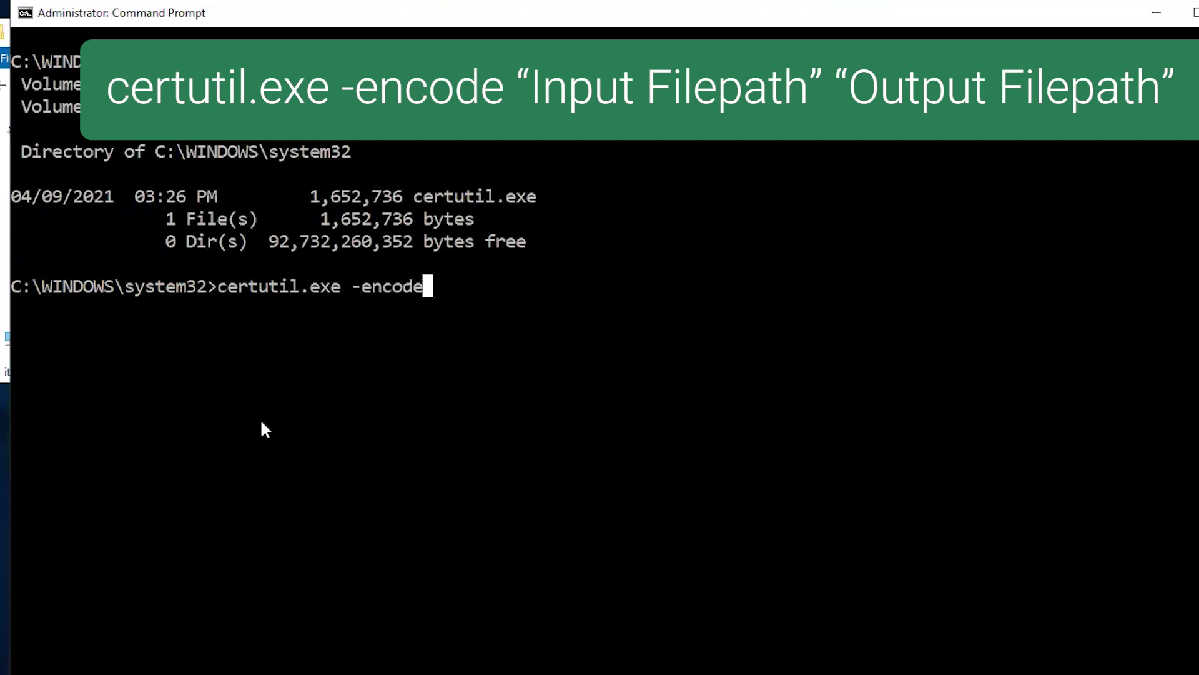
- Encode C:\tempp\mypassword_in.txt into C:\tempp\mypassword_out.txt with certutil.exe -encode
type(" C:\tempp")
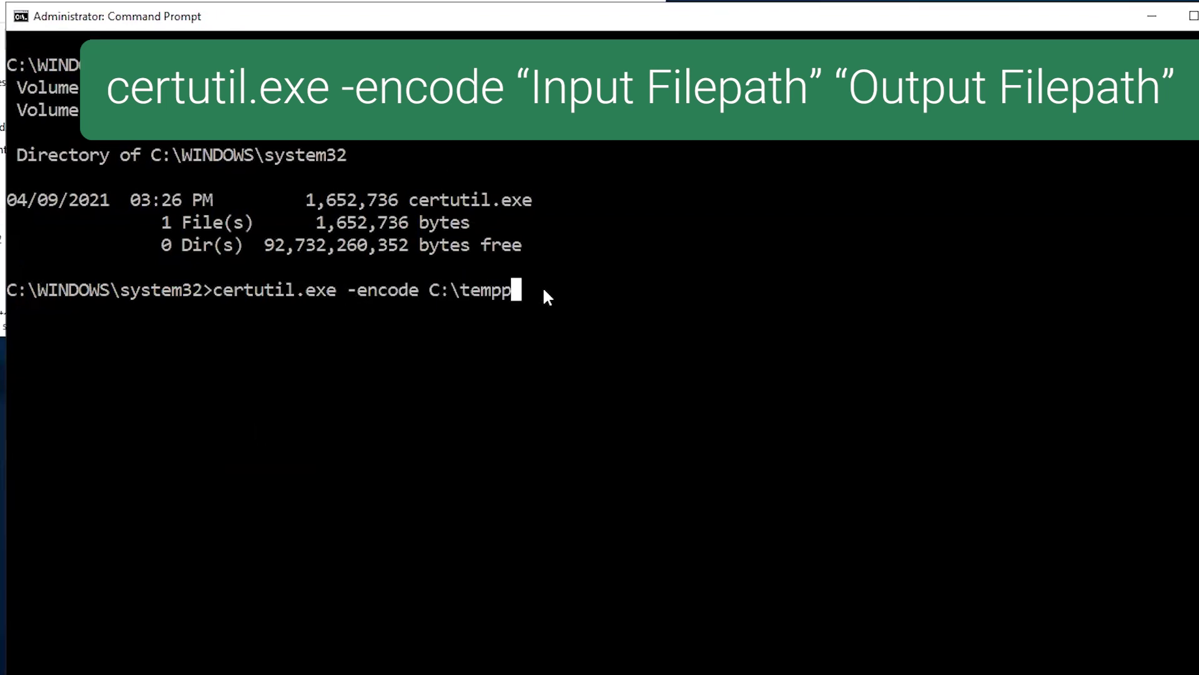
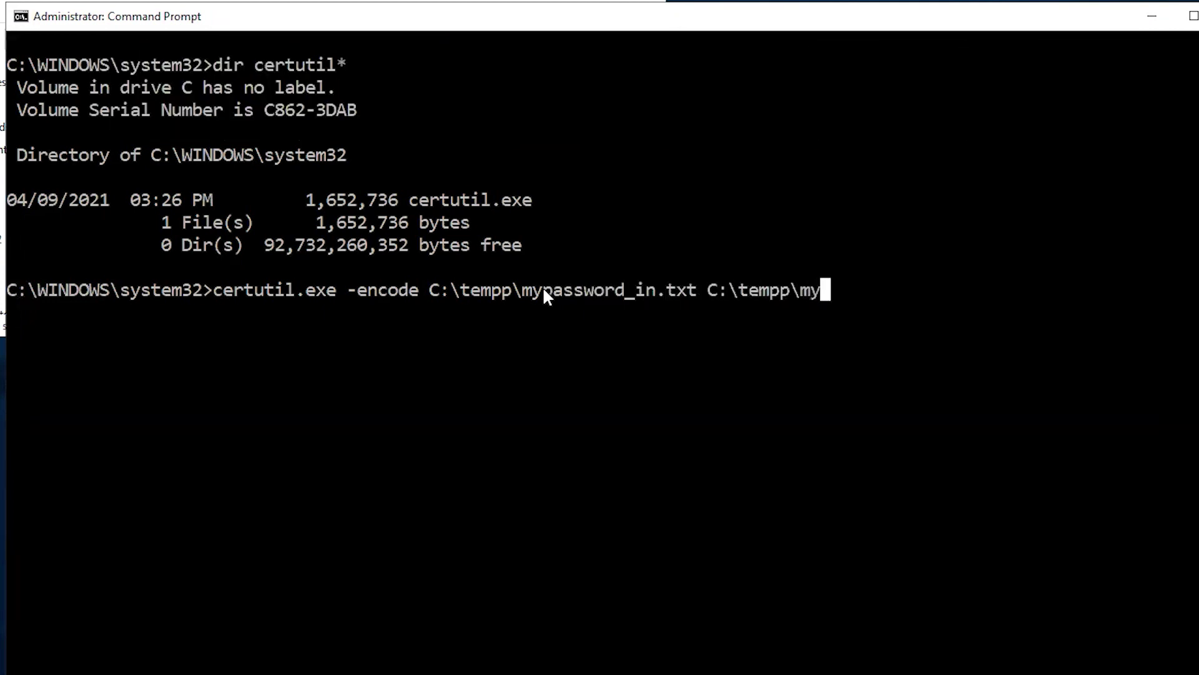
- Encode C:\tempp\mypassword_in.txt into C:\tempp\mypassword_out.txt with certutil.exe -encode
type(".txt")
key("Return")
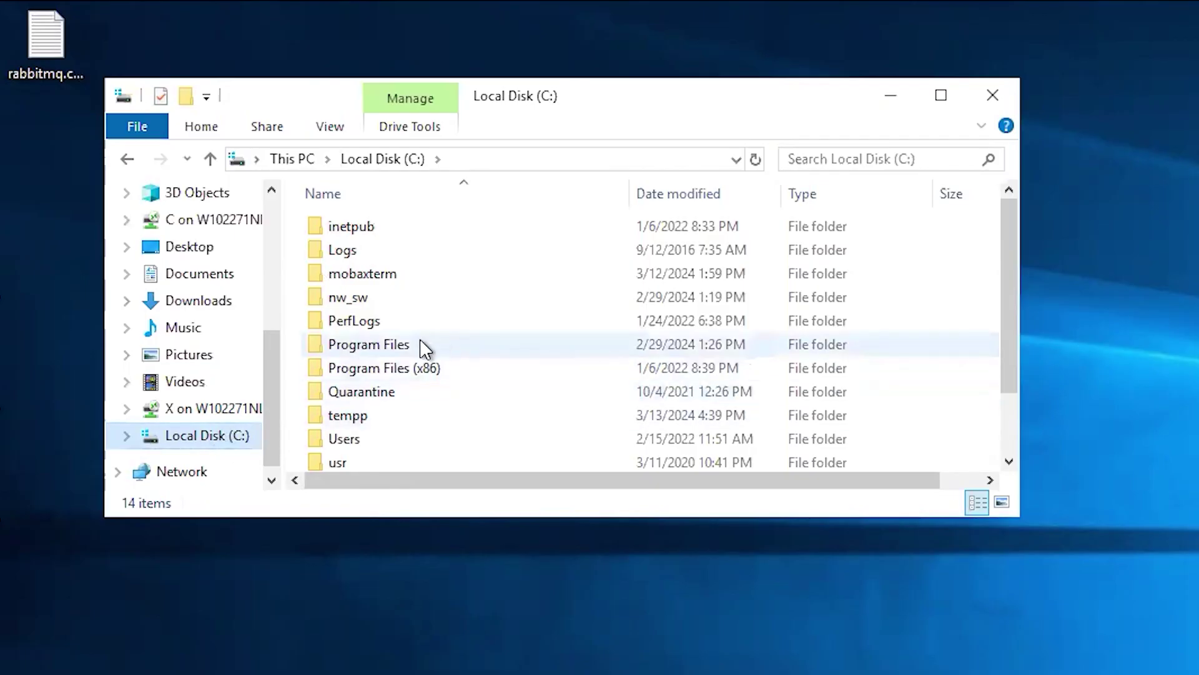
double_click(420, 342)
- Browse to EMC NetWorker\nsr\authc-server\scripts and select the local config template copy
left_click(406, 319)
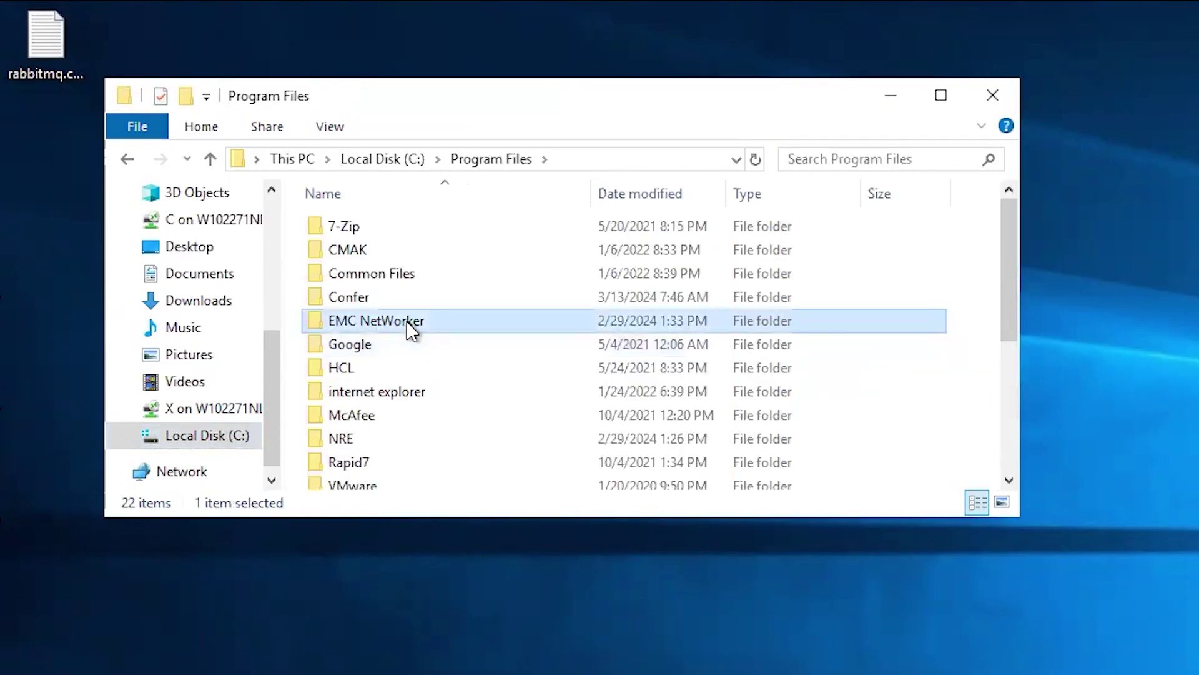
double_click(407, 321)
double_click(341, 273)
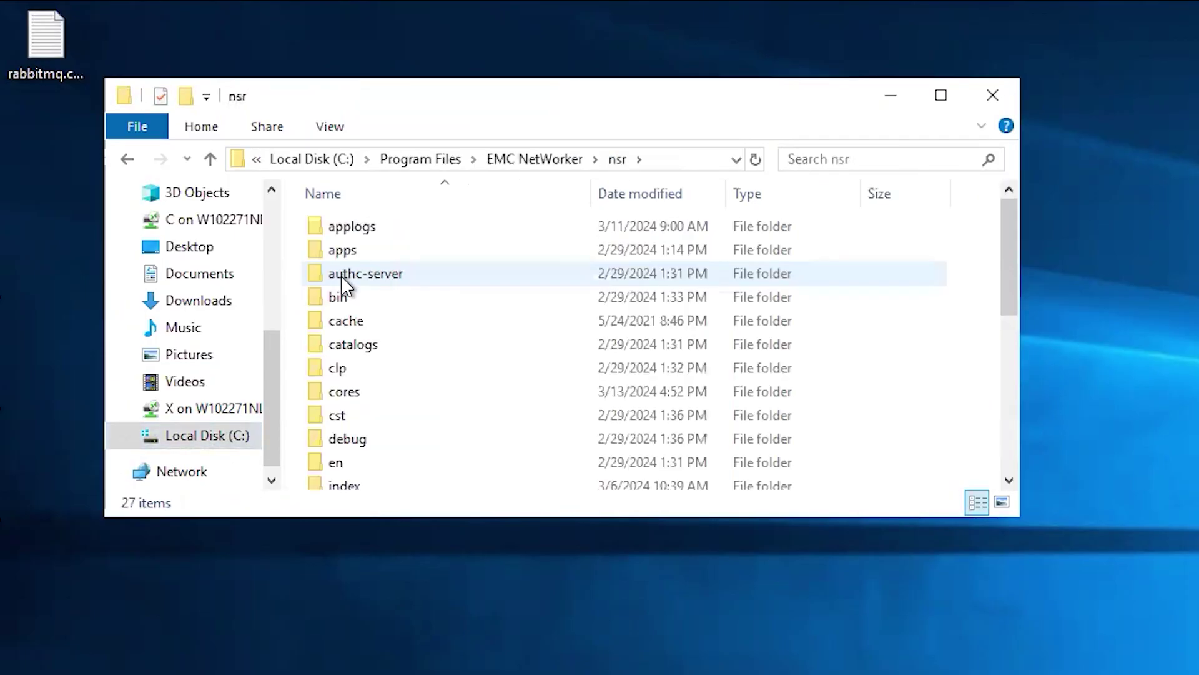
double_click(341, 276)
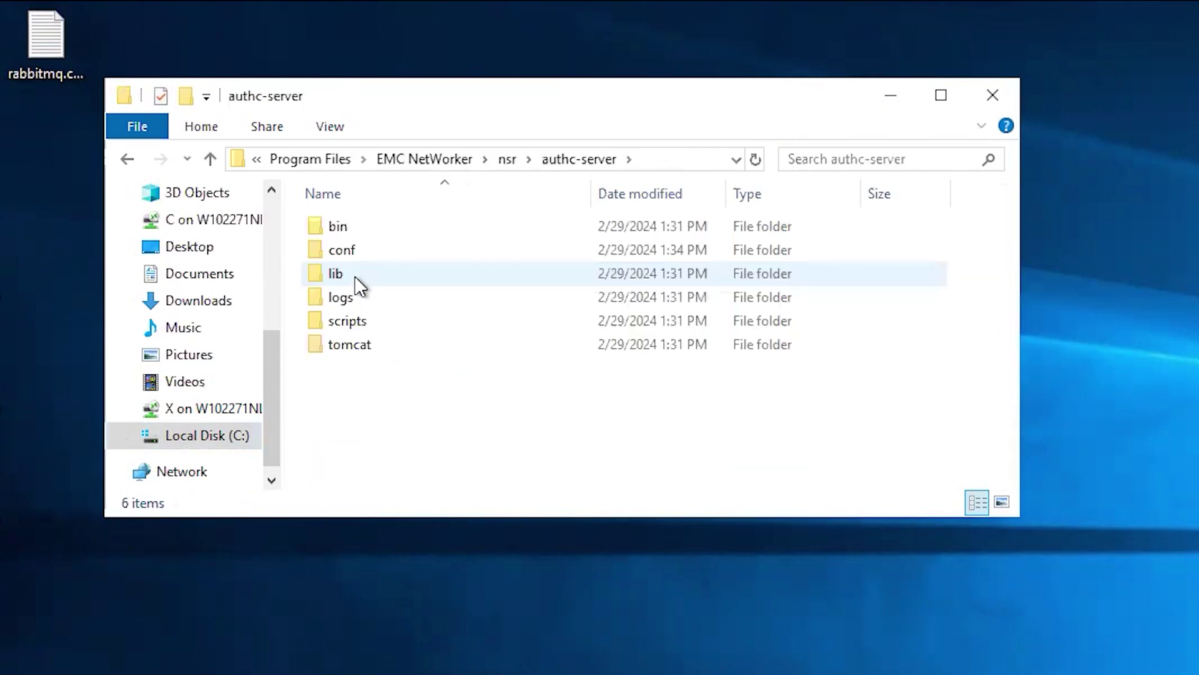
double_click(360, 326)
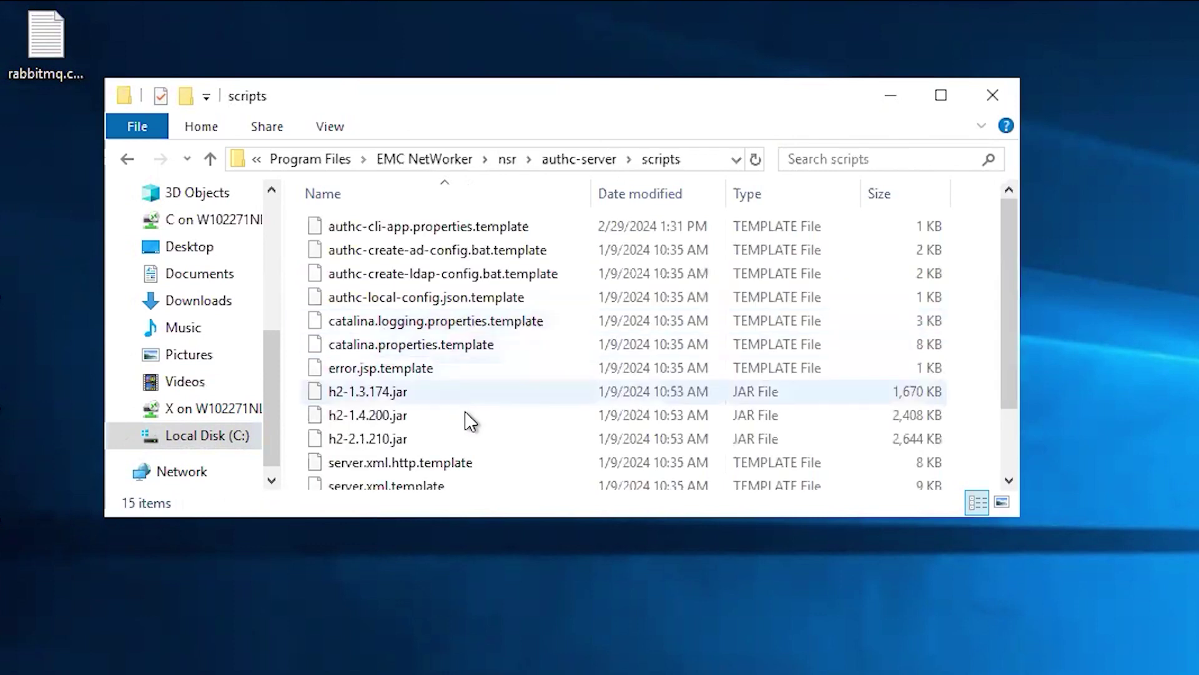
left_click(473, 296)
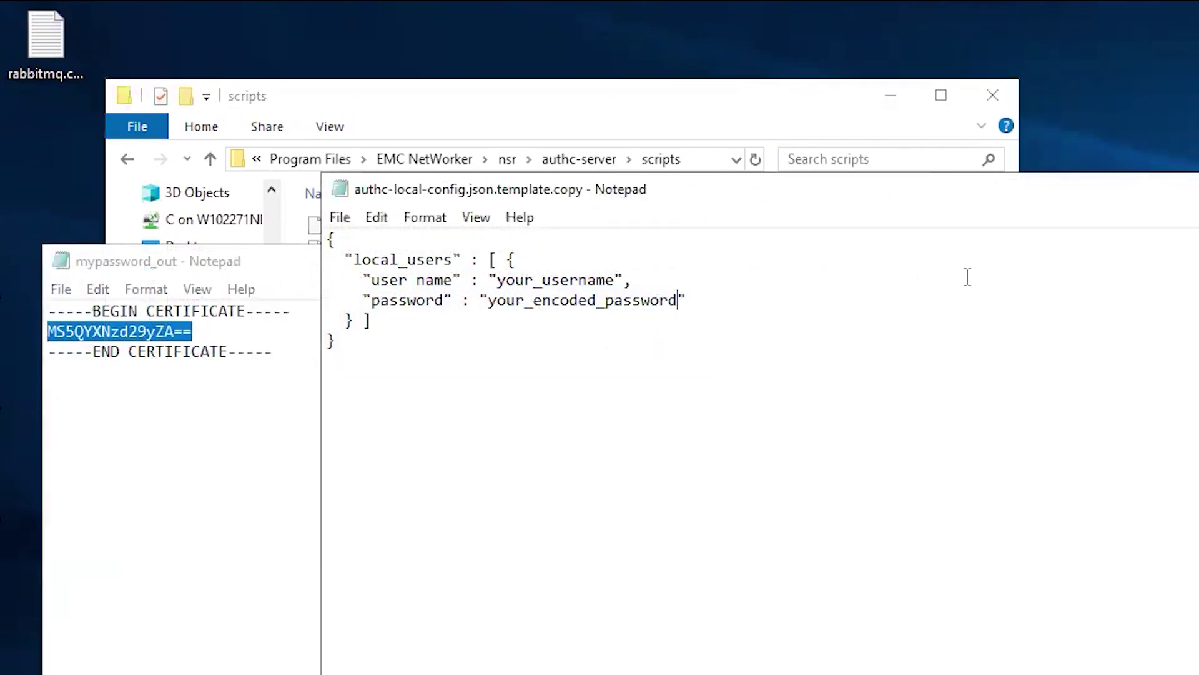
- Replace the placeholder password with the encoded value and the user name with administrator
key("BackSpace")
key("BackSpace")
key("BackSpace")
key("BackSpace")
key("BackSpace")
key("BackSpace")
key("BackSpace")
key("BackSpace")
key("BackSpace")
key("BackSpace")
key("BackSpace")
key("BackSpace")
key("BackSpace")
key("BackSpace")
key("BackSpace")
key("BackSpace")
key("BackSpace")
key("BackSpace")
key("BackSpace")
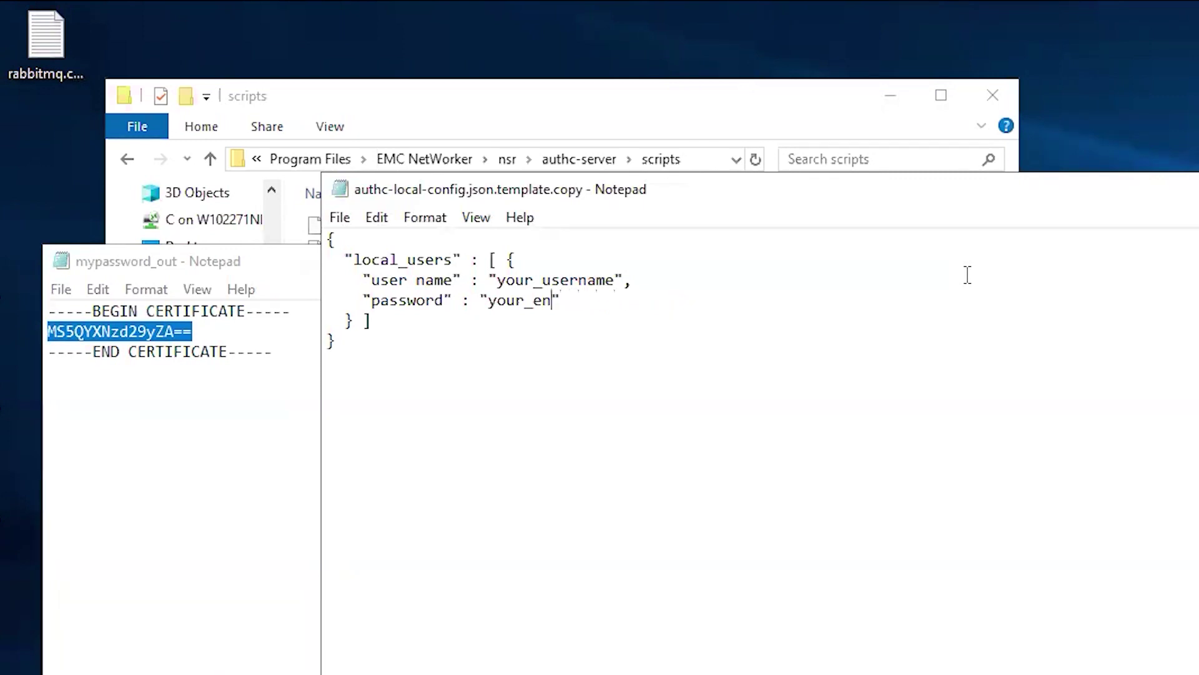
key("BackSpace")
key("BackSpace")
key("ctrl+v")
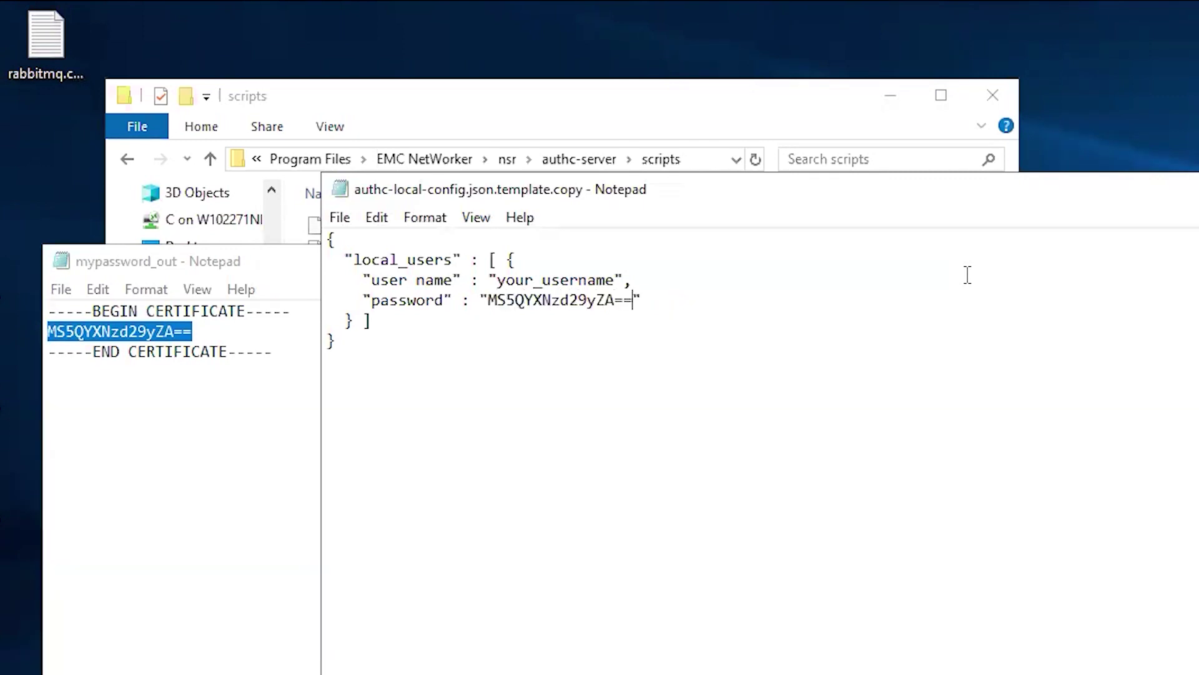
key("Up")
key("Left")
key("Left")
key("BackSpace")
key("BackSpace")
key("BackSpace")
key("BackSpace")
key("BackSpace")
key("BackSpace")
key("BackSpace")
key("BackSpace")
key("BackSpace")
key("BackSpace")
key("BackSpace")
key("BackSpace")
key("BackSpace")
type("administra")
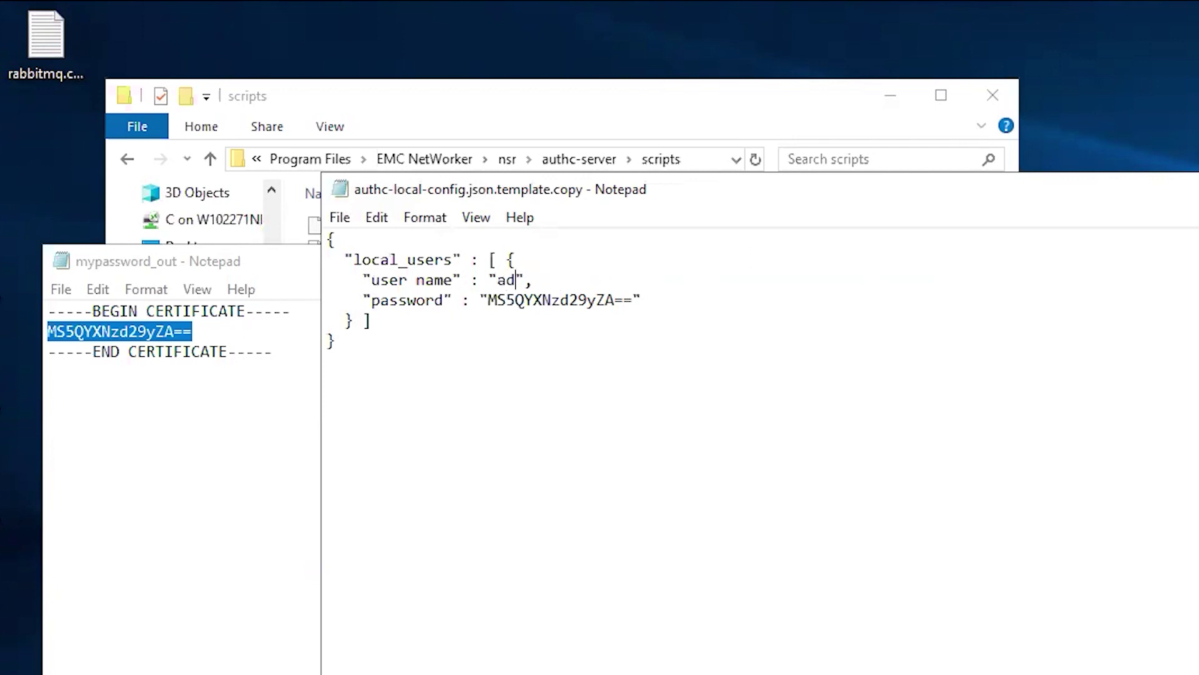
type("tor")
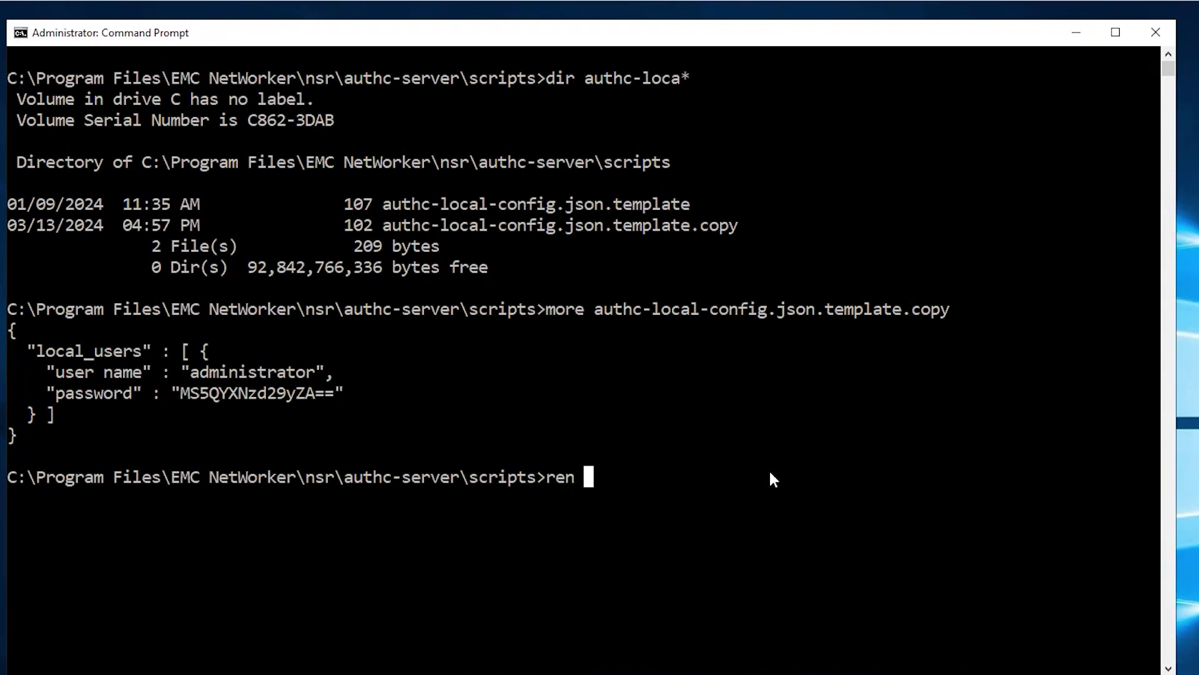
- Rename the .template.copy file to authc-local-config.json with ren, then list the config files
double_click(820, 308)
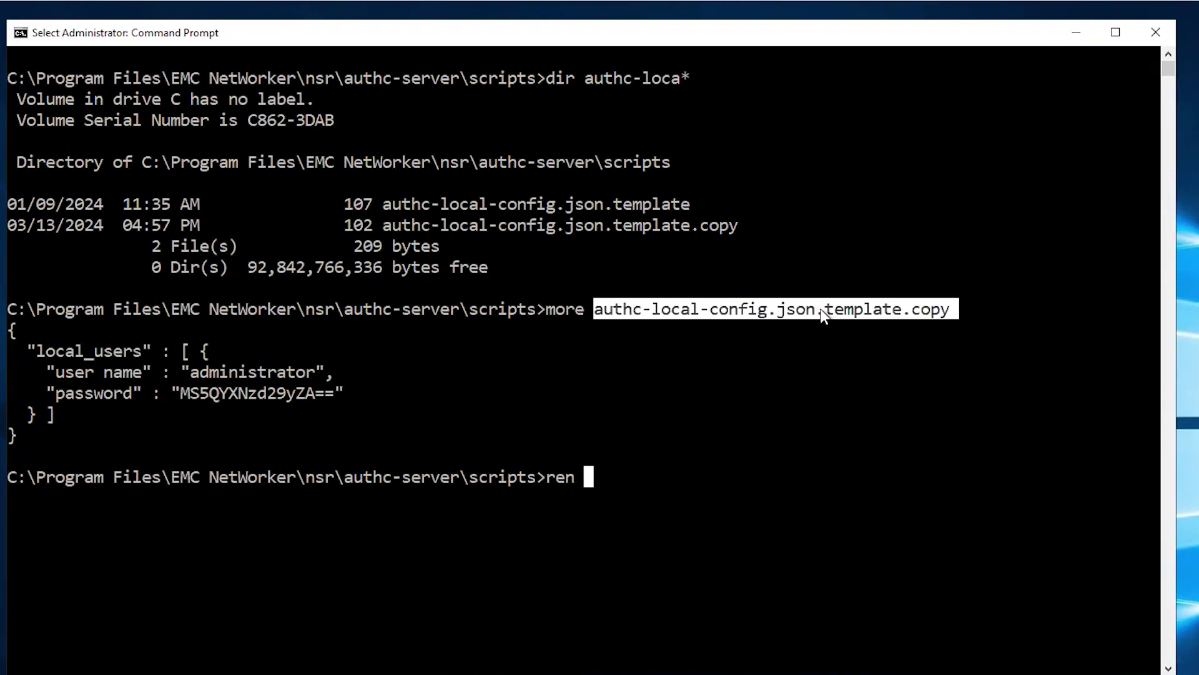
right_click(820, 308)
right_click(843, 377)
right_click(878, 374)
key("BackSpace")
key("BackSpace")
key("BackSpace")
key("BackSpace")
key("BackSpace")
key("BackSpace")
key("BackSpace")
key("BackSpace")
key("BackSpace")
key("BackSpace")
key("BackSpace")
key("BackSpace")
key("BackSpace")
key("BackSpace")
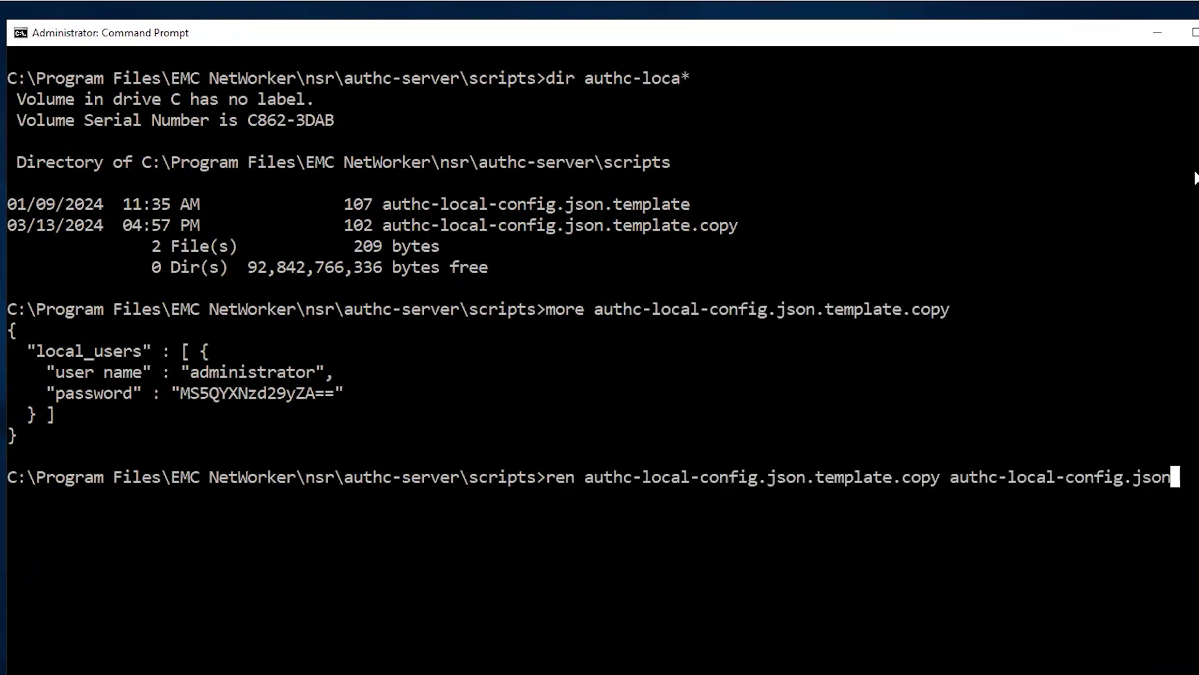
key("Return")
key("Up")
key("Up")
key("Up")
key("Return")
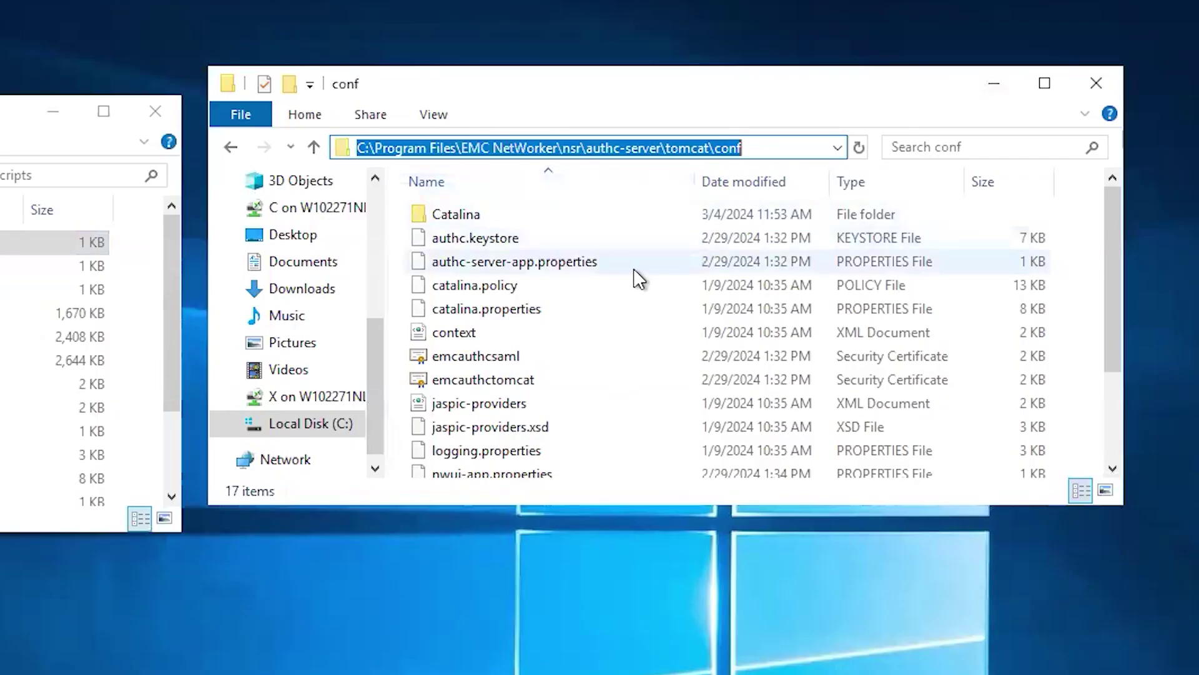
- Paste authc-local-config.json into the authc-server tomcat\conf folder, approving the administrator permission prompt
right_click(632, 269)
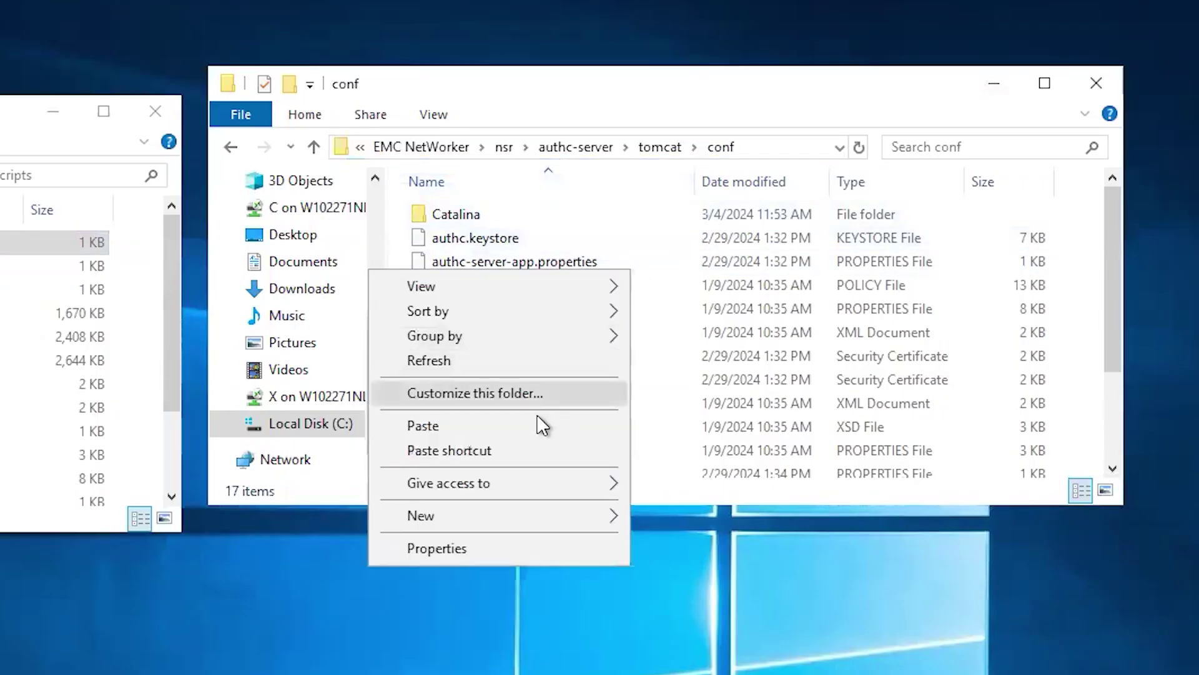
left_click(530, 431)
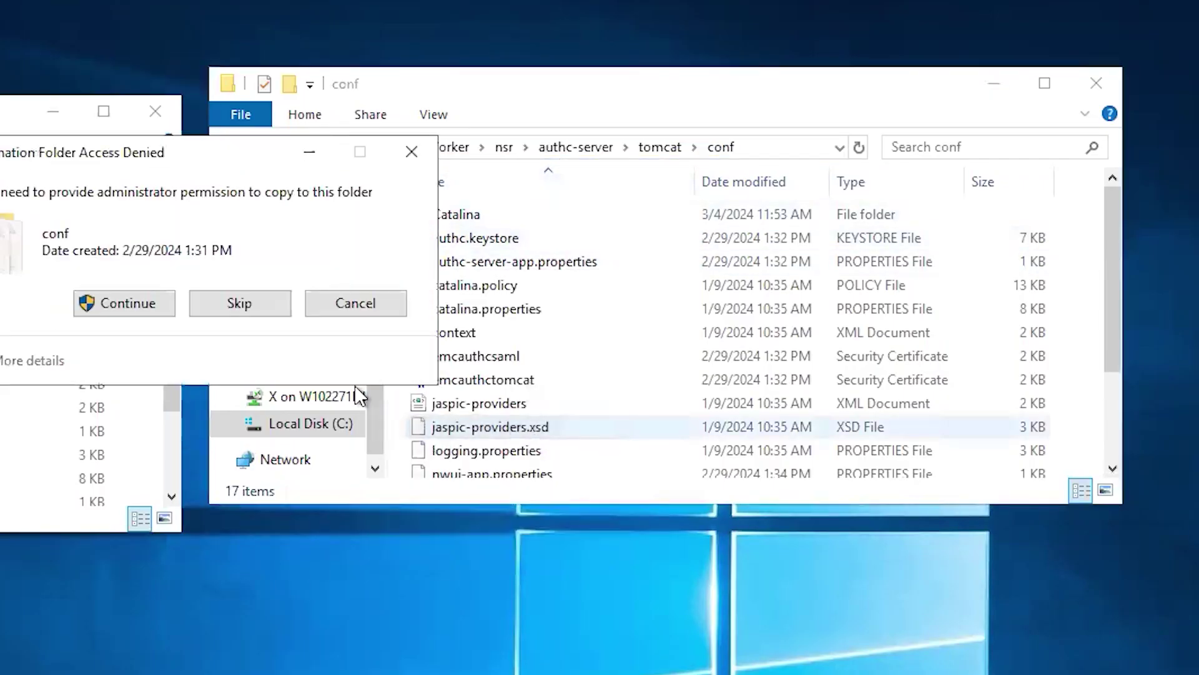
left_click(146, 310)
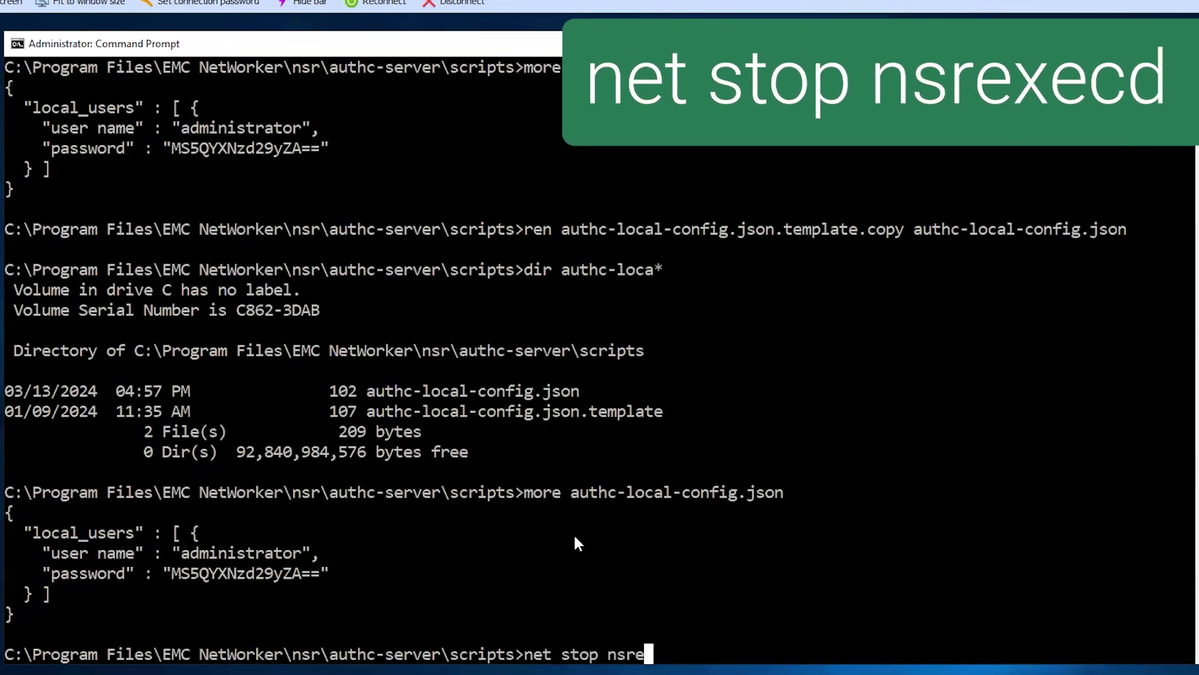
- Stop nsrexecd and its dependent services with net stop nsrexecd, confirming with Y
type("xecd")
key("Return")
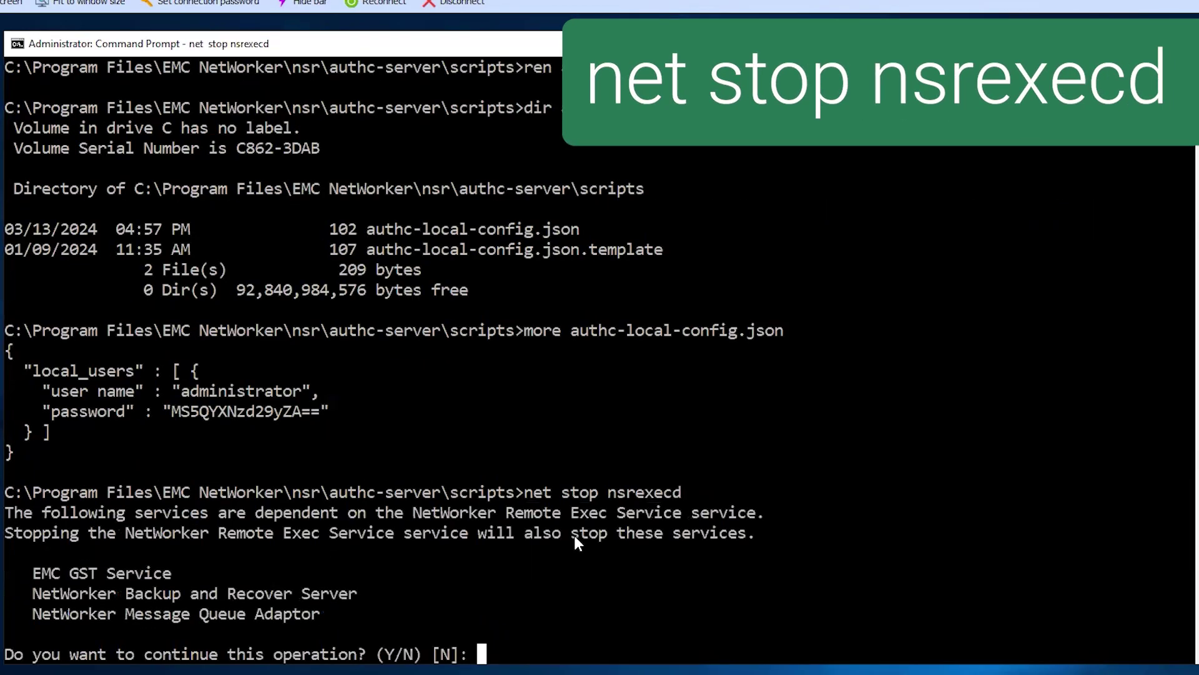
type("Y")
key("Return")
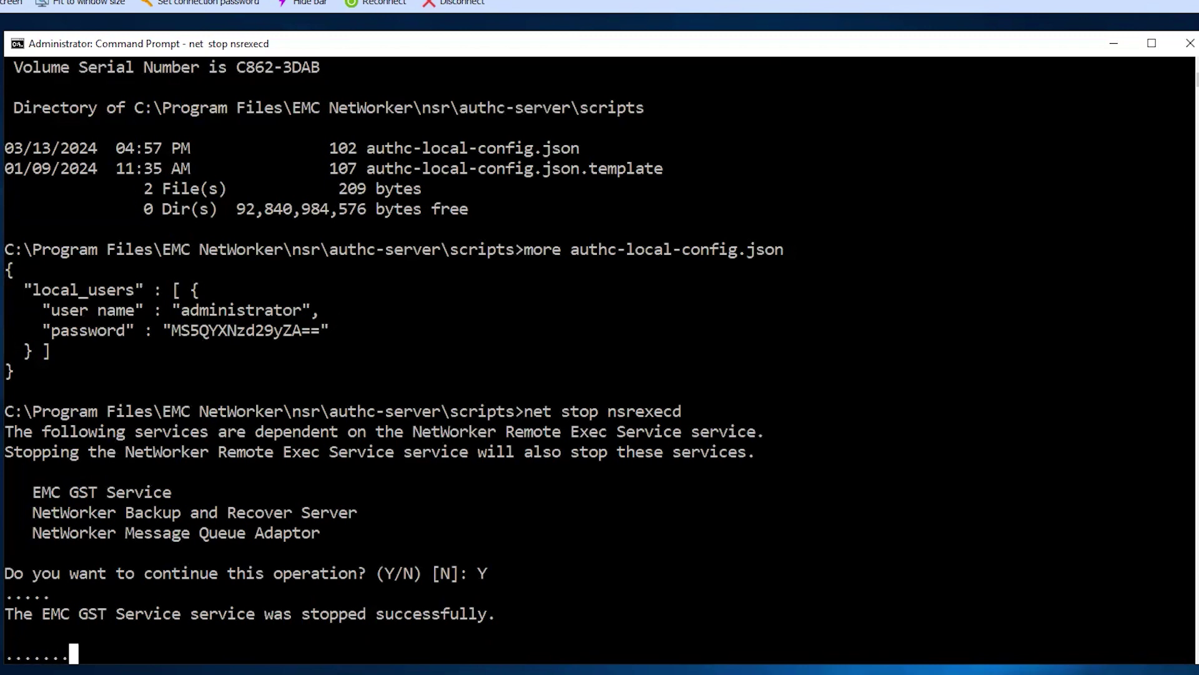
left_click(969, 404)
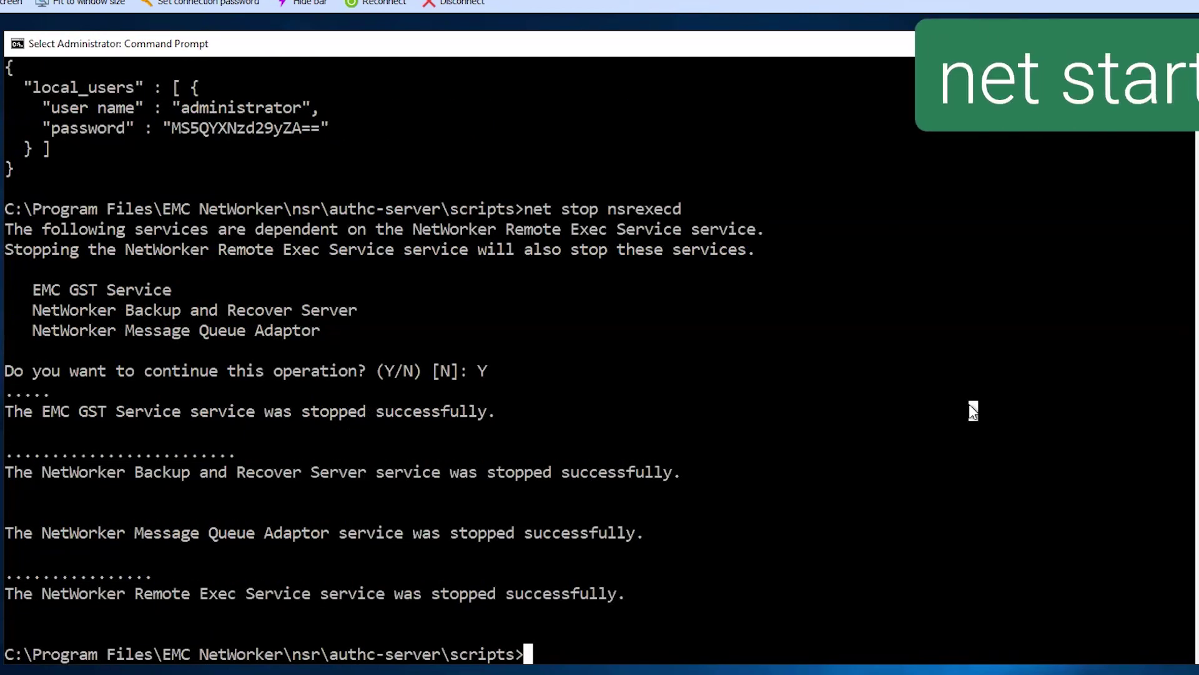
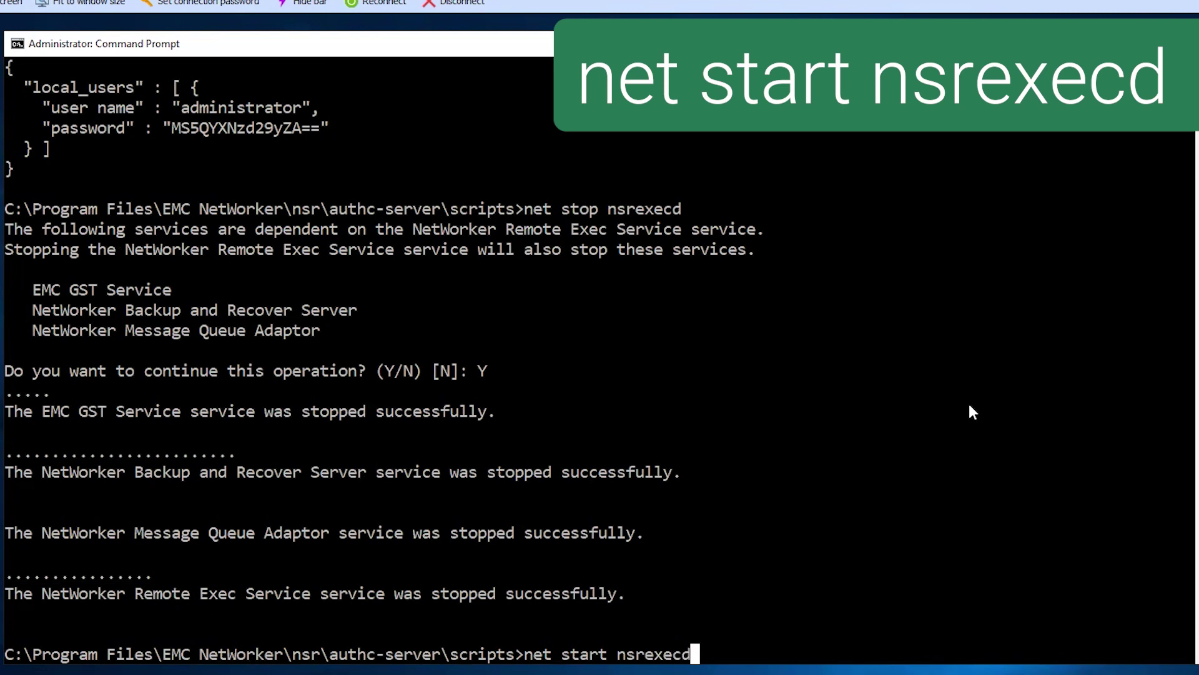
- Restart the nsrexecd, nsrd and gstd services with net start, then enter the nsrlogin administrator command
key("Return")
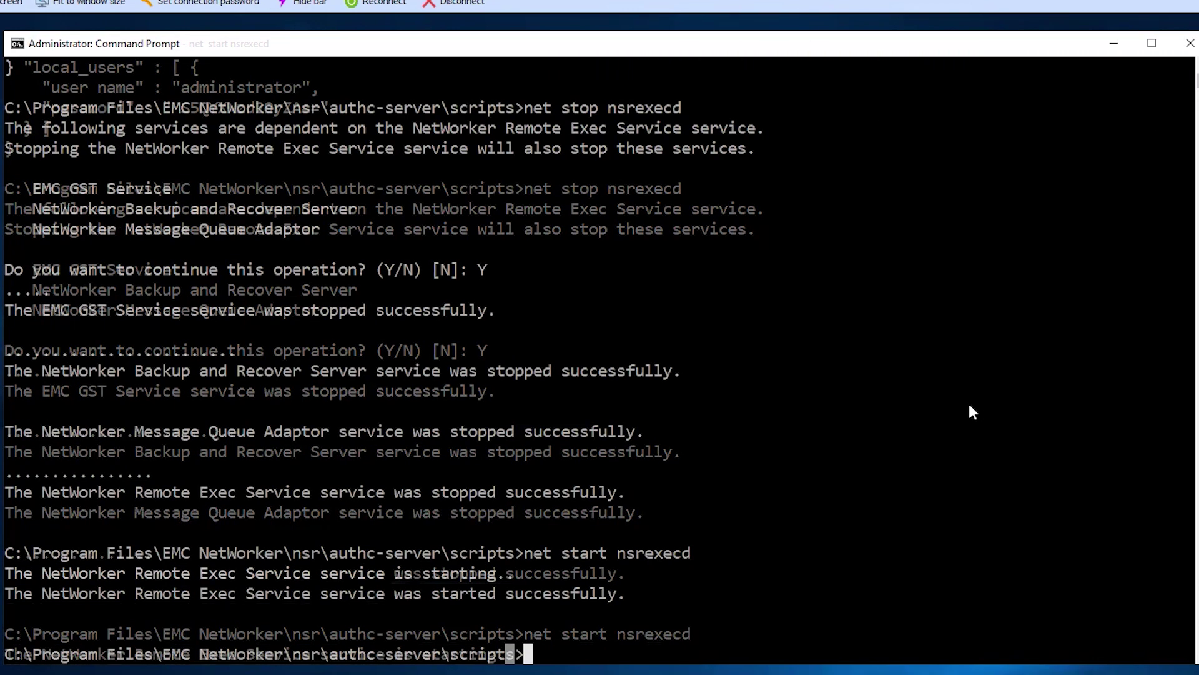
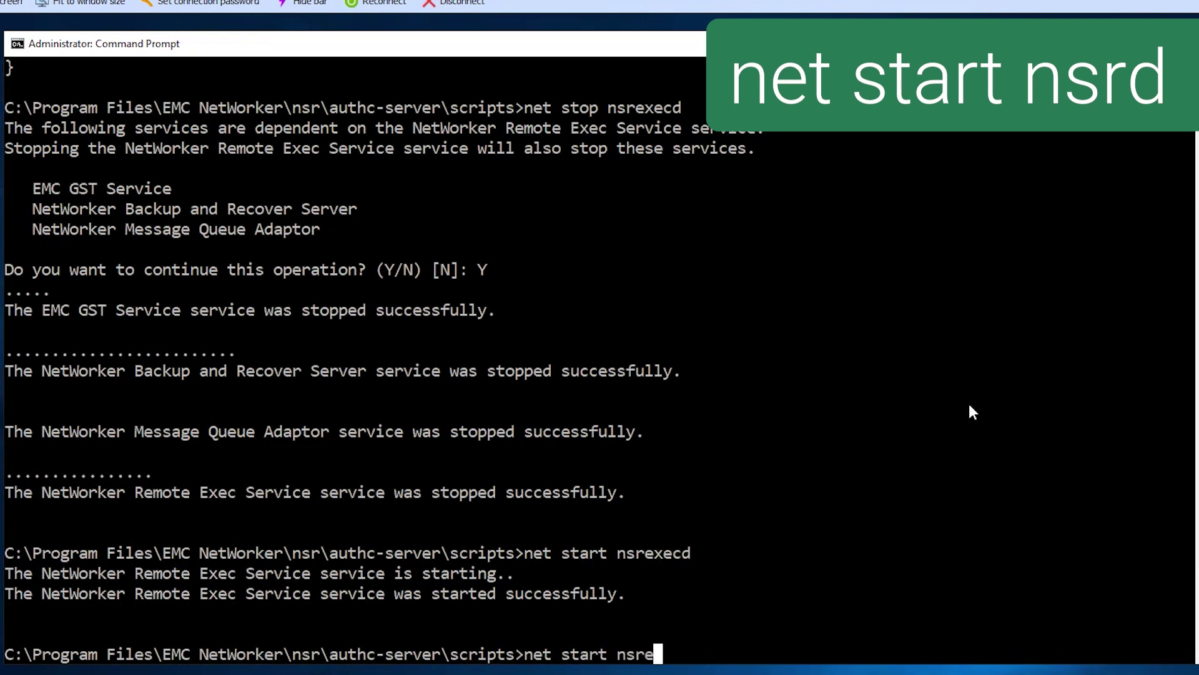
key("BackSpace")
key("Return")
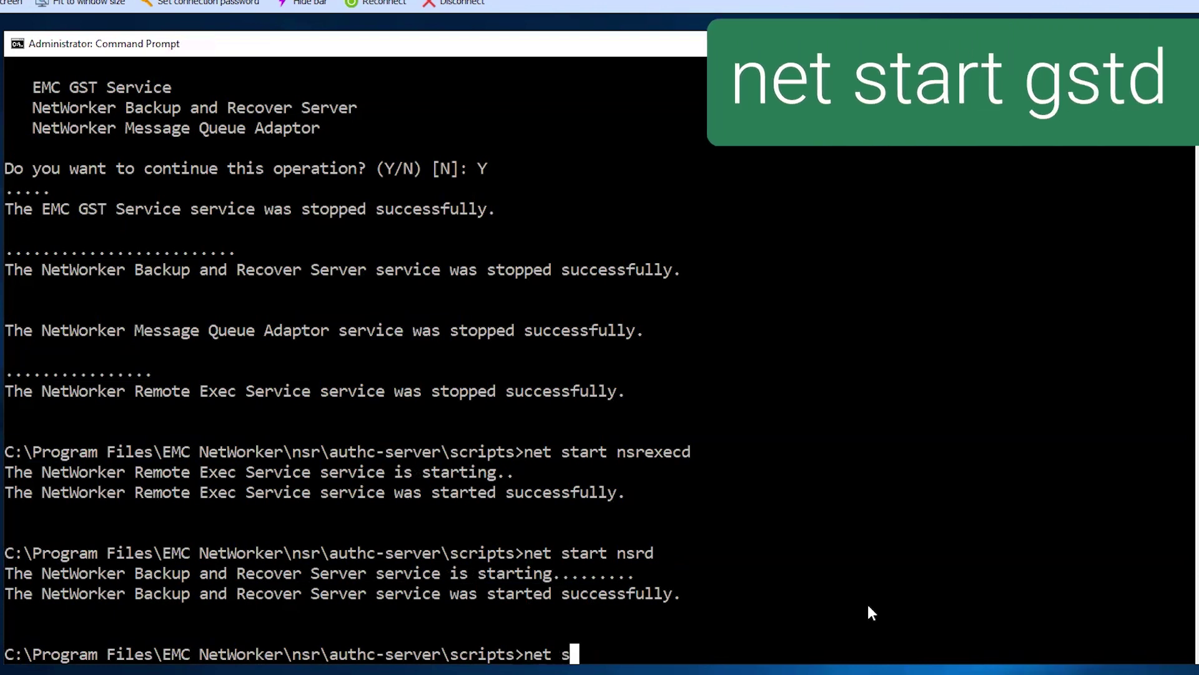
key("Return")
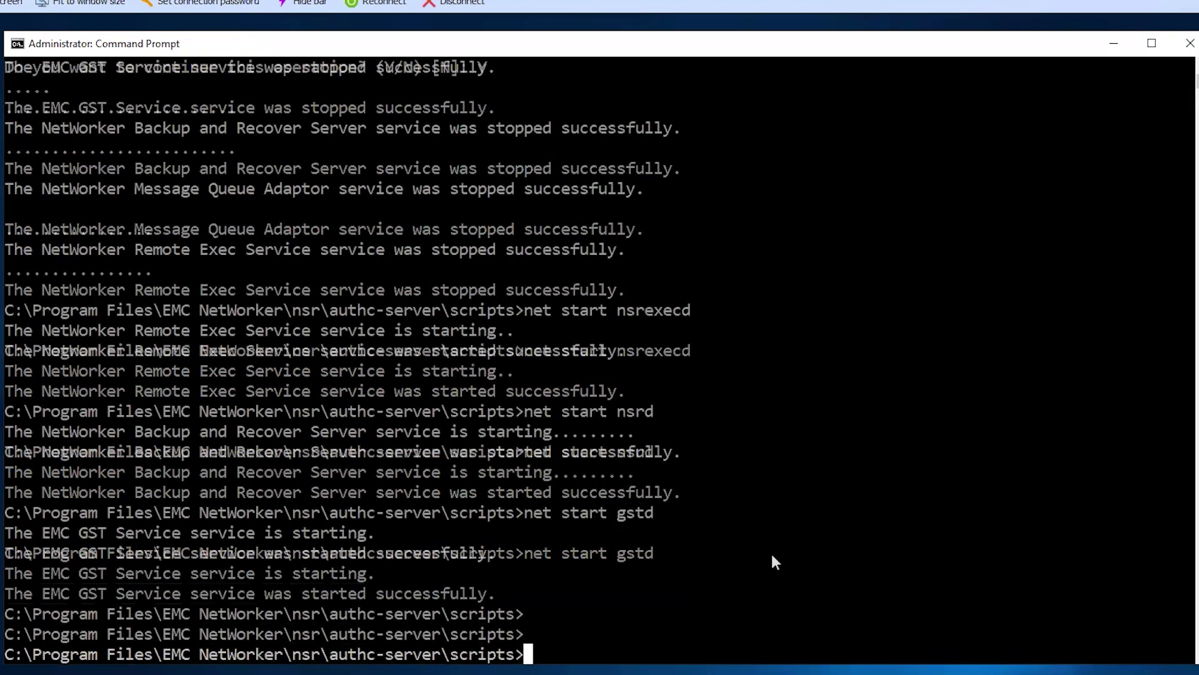
key("Return")
key("Return")
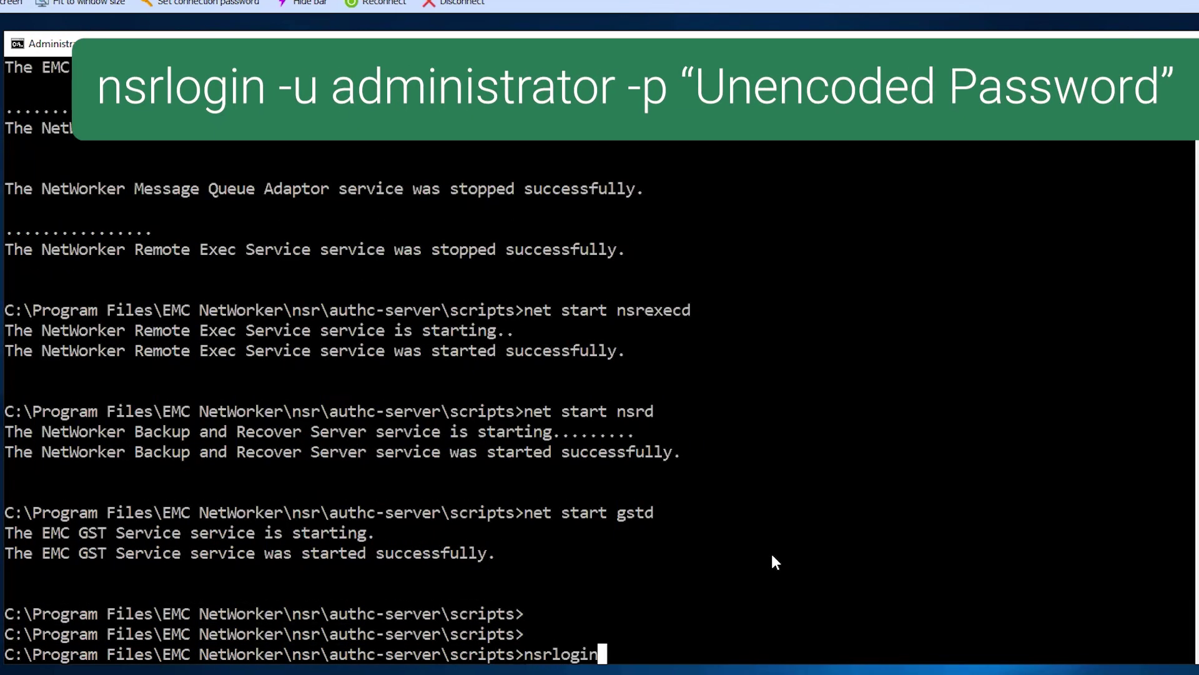
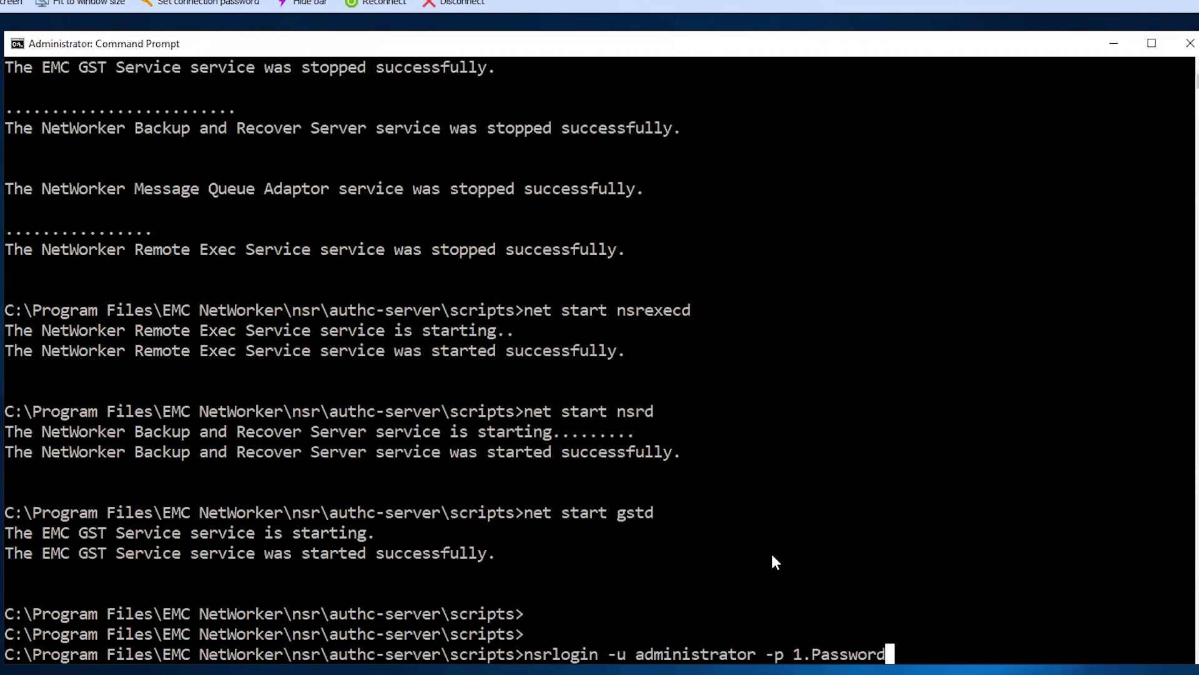
- Run the nsrlogin check as administrator, confirming Authentication succeeded
key("Return")
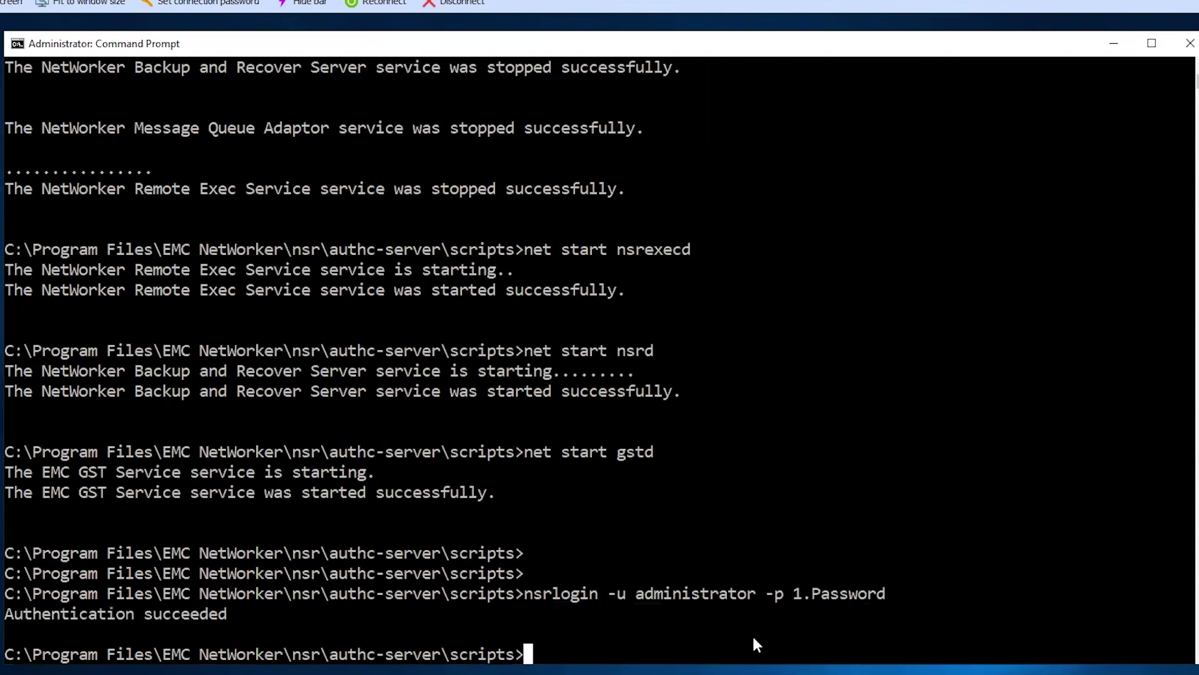